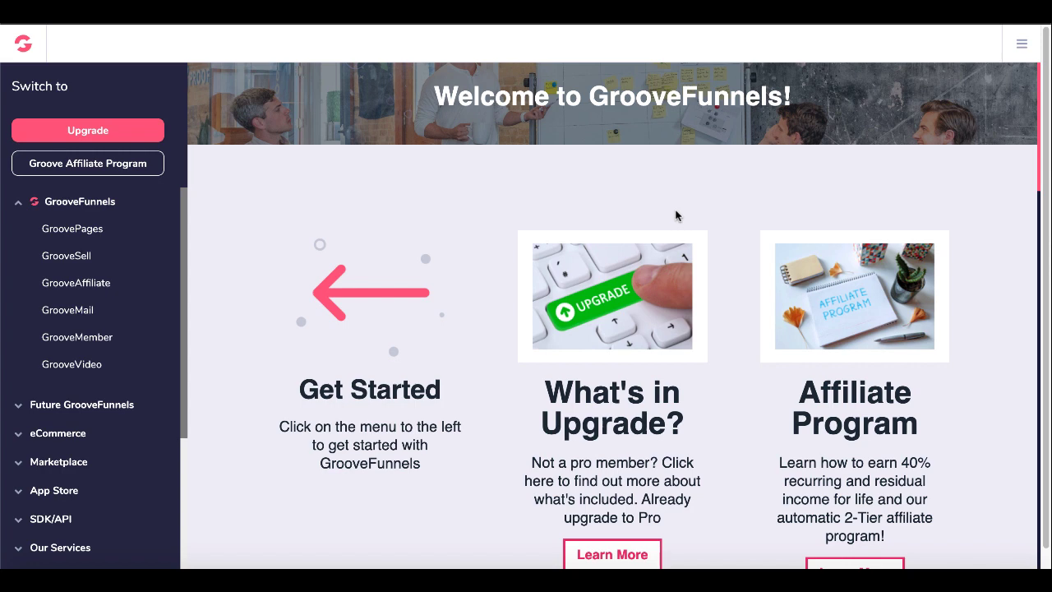
Create a new GroovePages site from the Home template with the blue "Super Cool Headline Right Here" hero.
{"action": "left_click", "coordinate": [90, 231]}
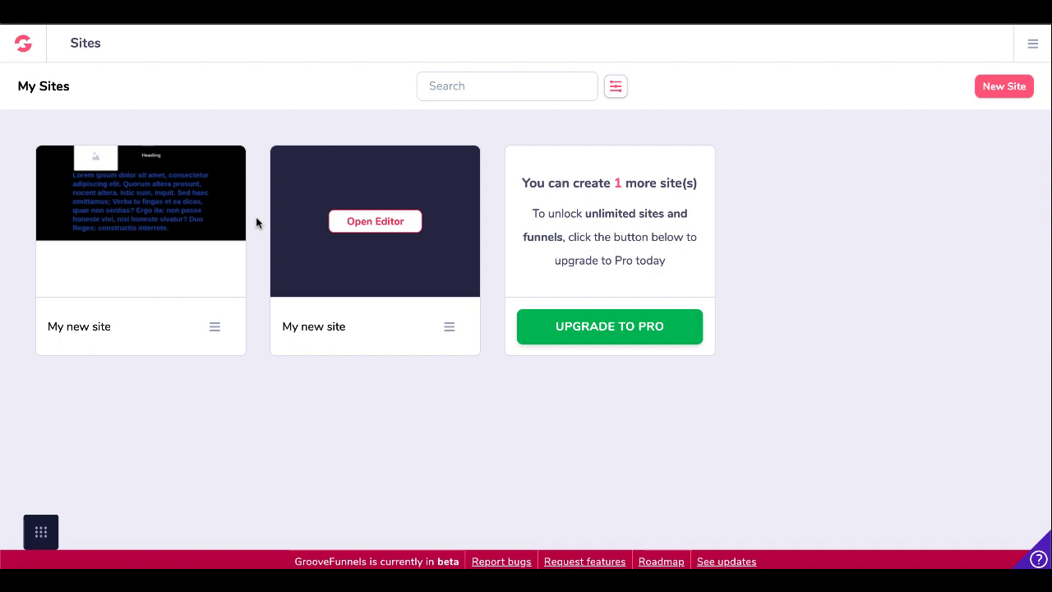
{"action": "left_click", "coordinate": [992, 95]}
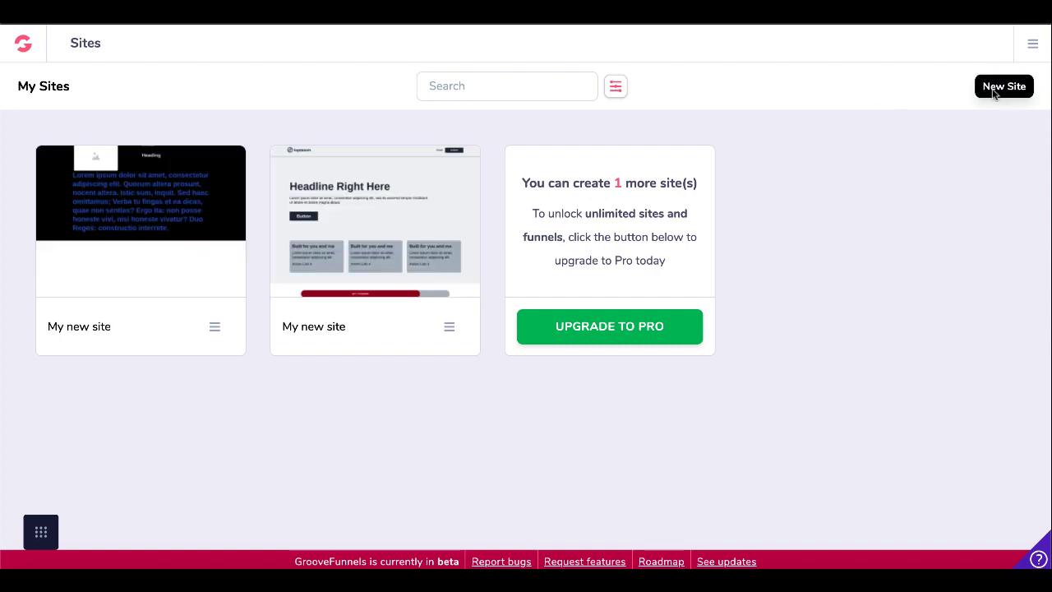
{"action": "left_click", "coordinate": [101, 336]}
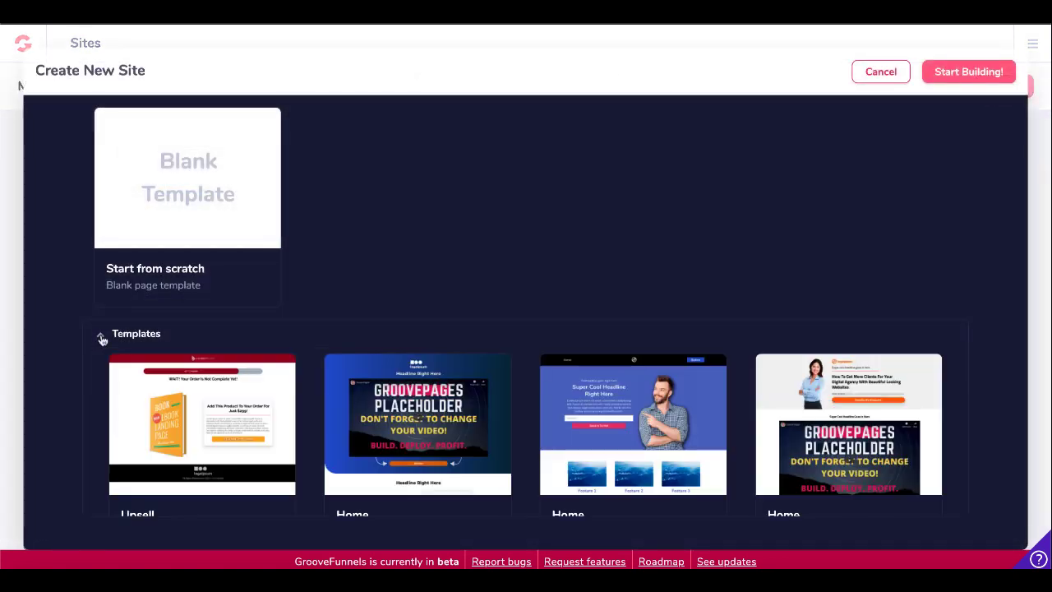
{"action": "scroll", "coordinate": [90, 420], "scroll_direction": "down", "scroll_amount": 1}
{"action": "scroll", "coordinate": [90, 420], "scroll_direction": "down", "scroll_amount": 1}
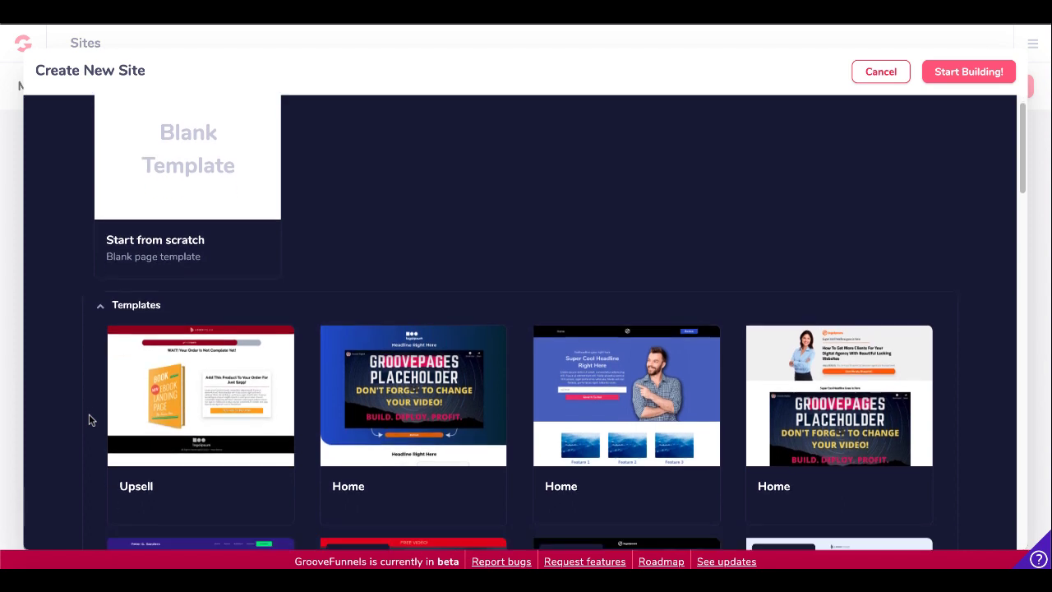
{"action": "mouse_move", "coordinate": [611, 382]}
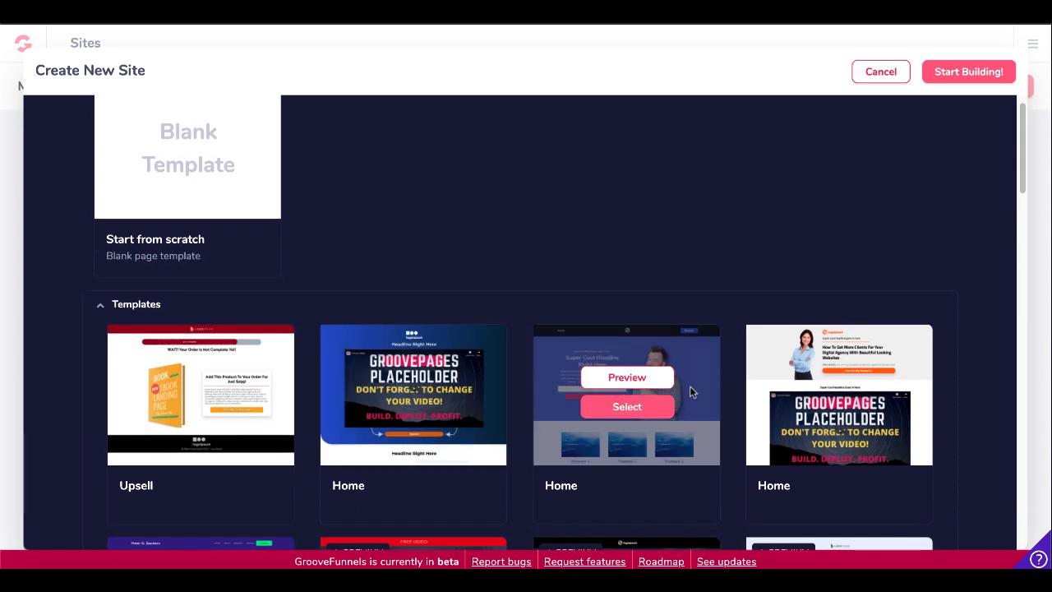
{"action": "left_click", "coordinate": [622, 407]}
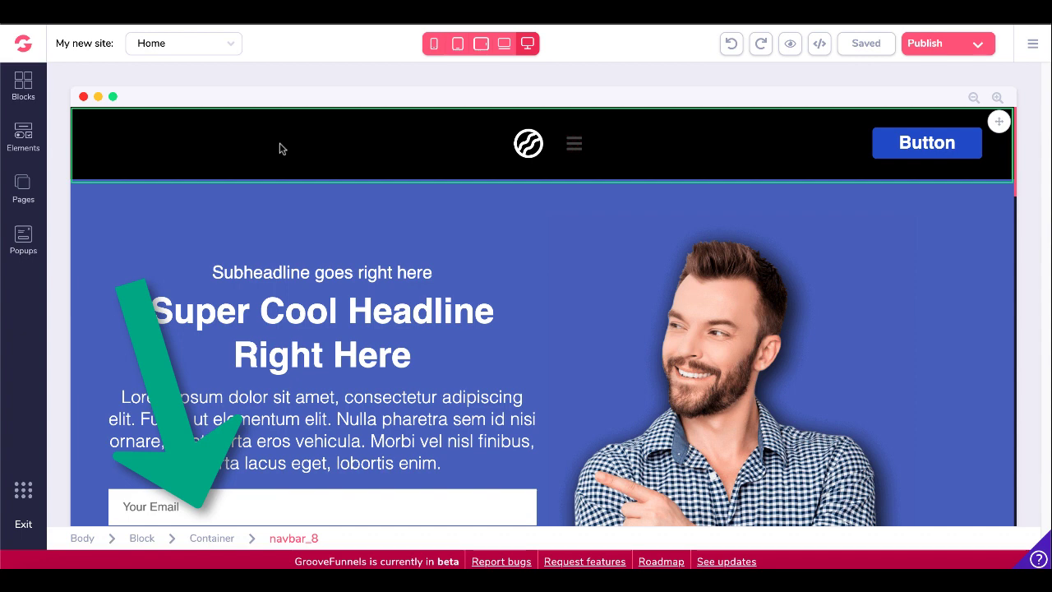
Clone the Home page three times to add three more pages to the primary navigation.
{"action": "left_click", "coordinate": [23, 196]}
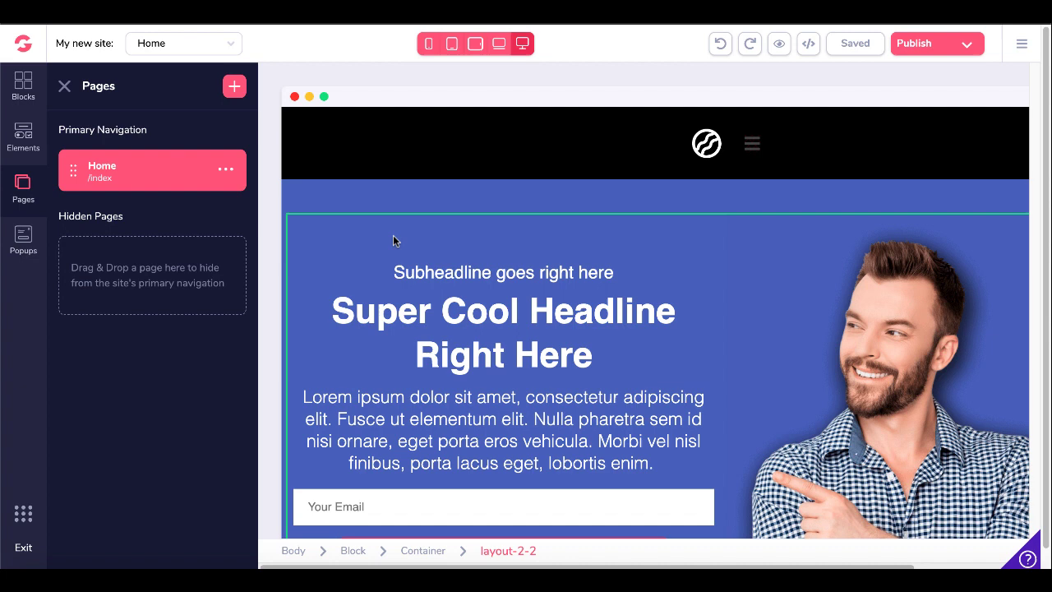
{"action": "left_click", "coordinate": [224, 171]}
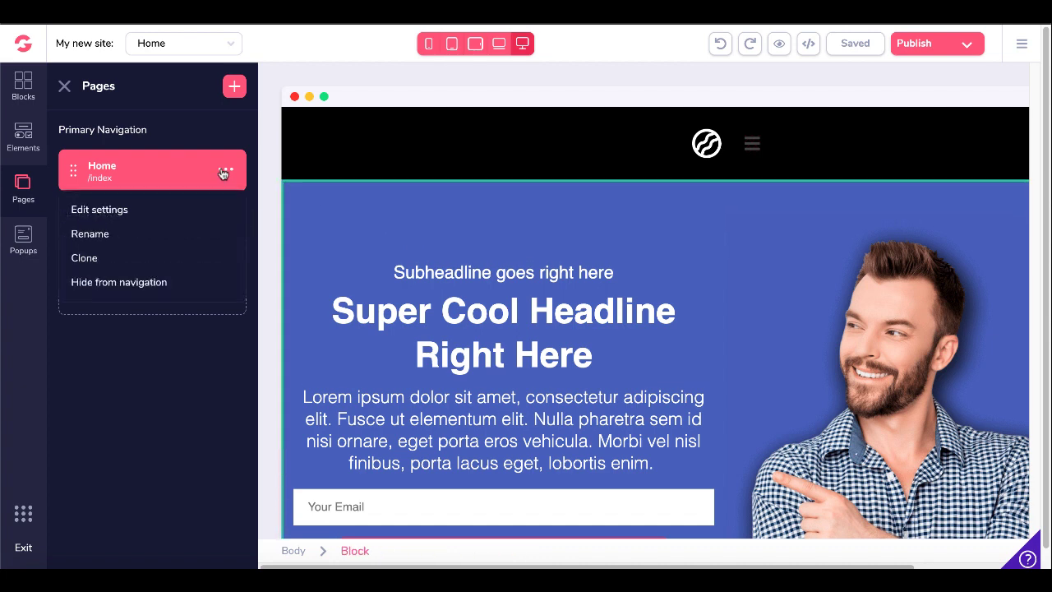
{"action": "left_click", "coordinate": [87, 260]}
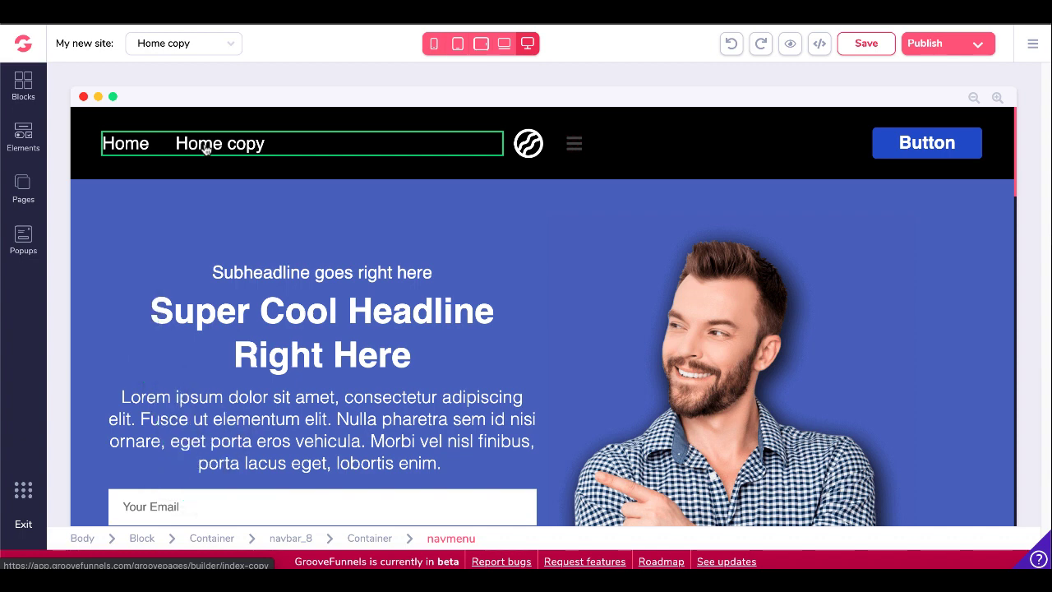
{"action": "left_click", "coordinate": [23, 187]}
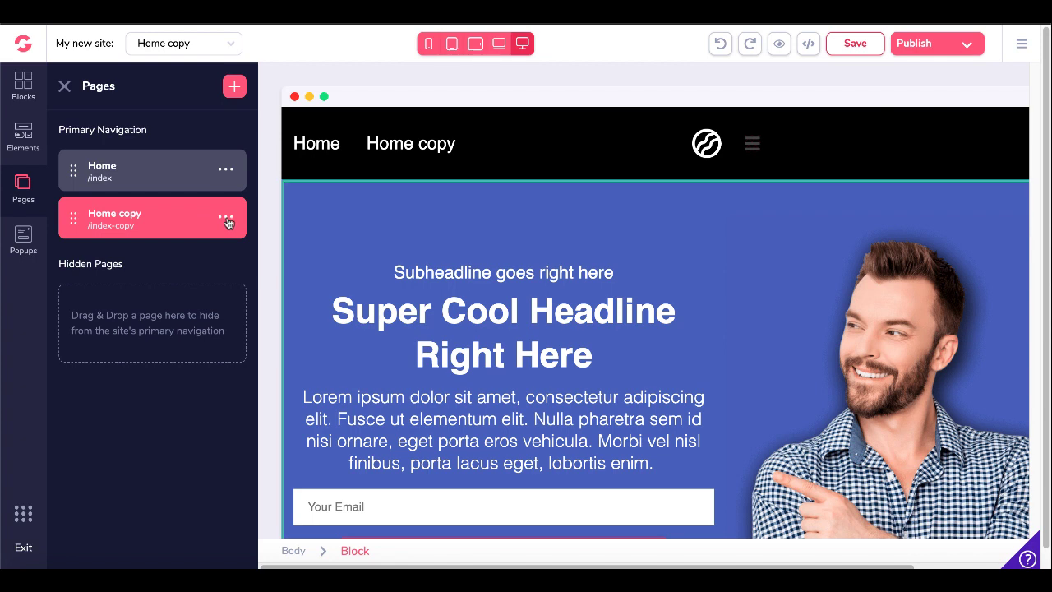
{"action": "left_click", "coordinate": [225, 169]}
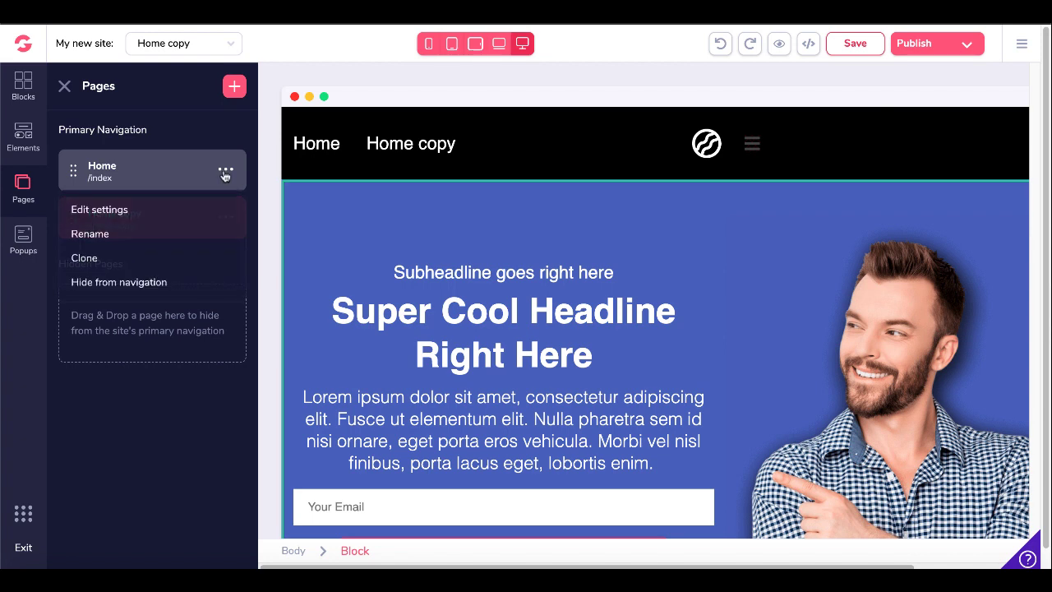
{"action": "left_click", "coordinate": [100, 260]}
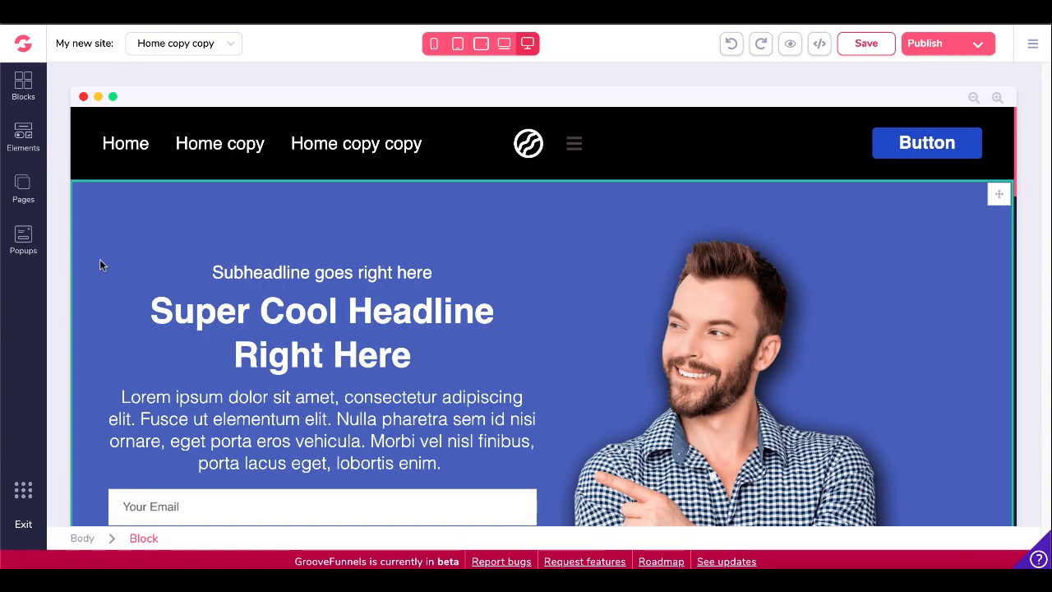
{"action": "left_click", "coordinate": [23, 189]}
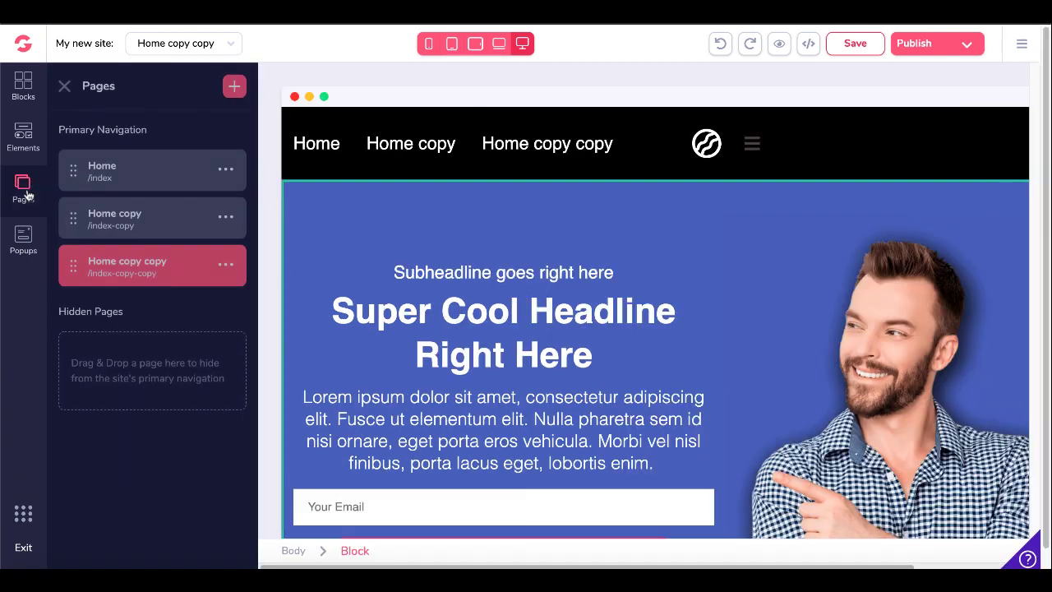
{"action": "left_click", "coordinate": [226, 171]}
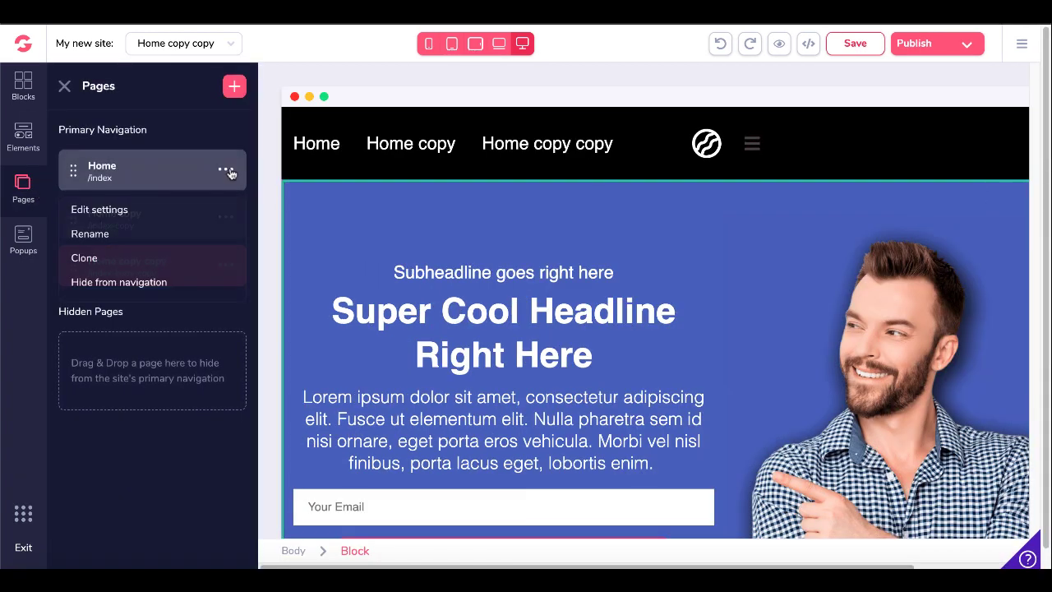
{"action": "left_click", "coordinate": [97, 263]}
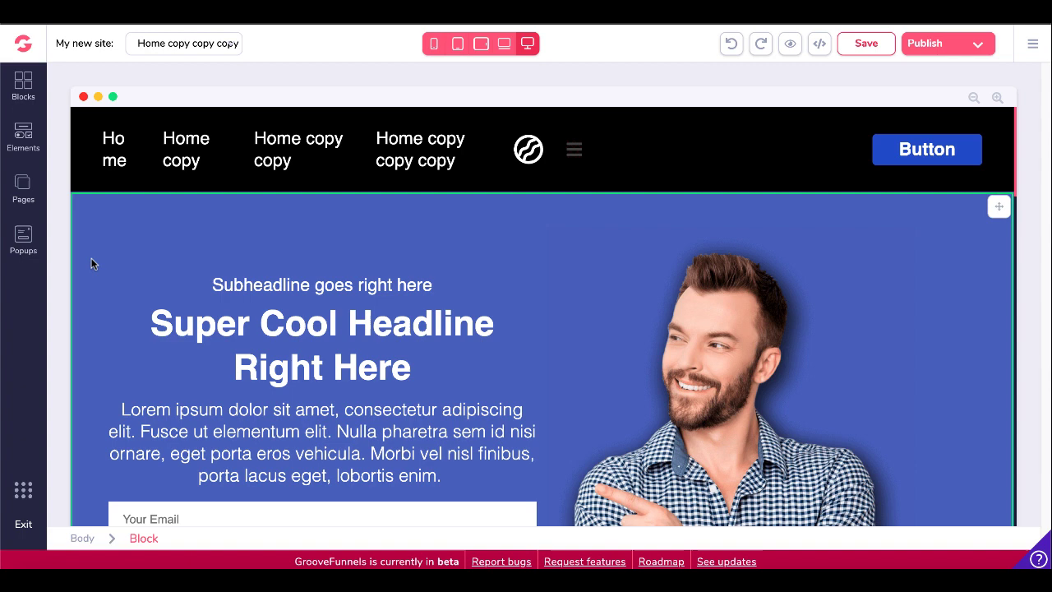
{"action": "left_click", "coordinate": [189, 144]}
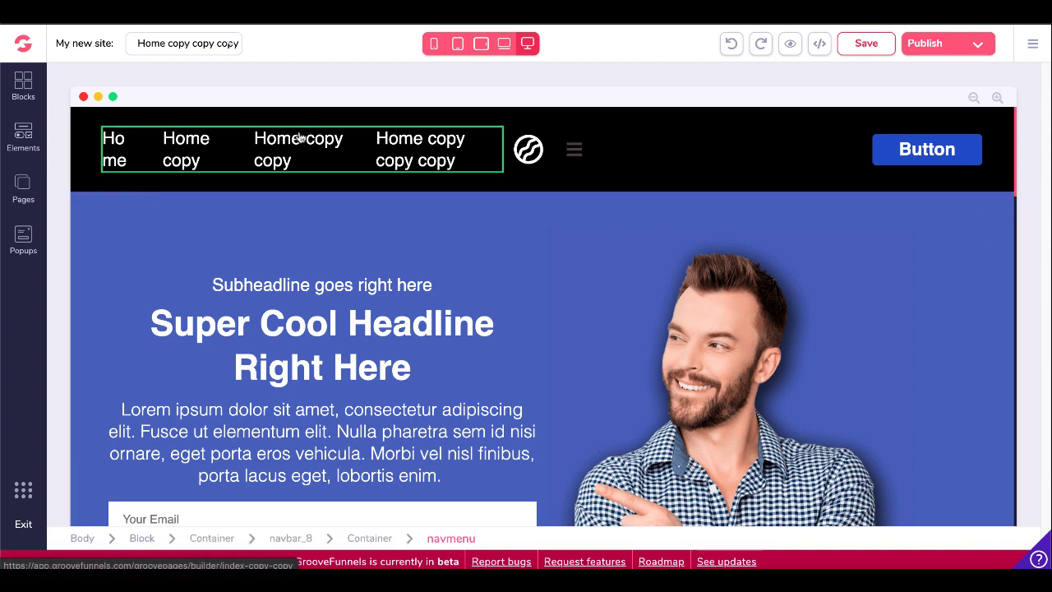
{"action": "left_click", "coordinate": [186, 176]}
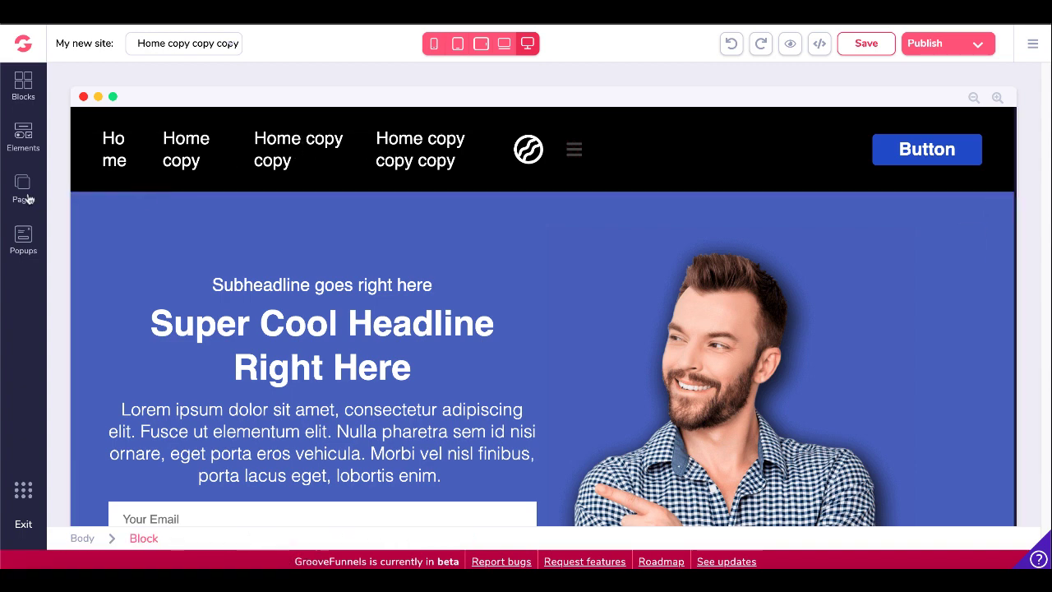
Rename the first cloned page, "Home copy", as Blog.
{"action": "left_click", "coordinate": [25, 194]}
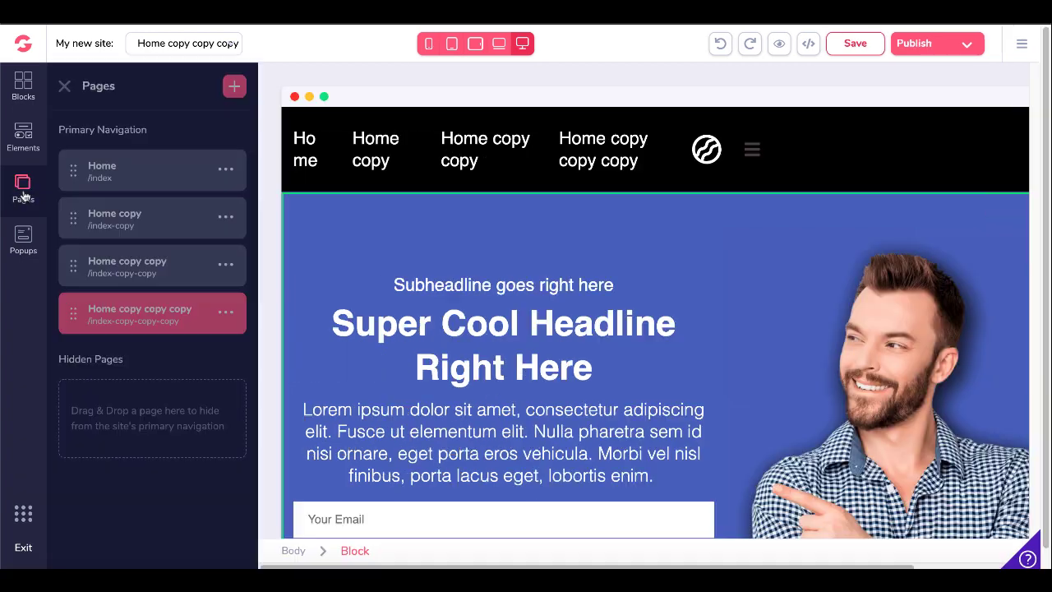
{"action": "left_click", "coordinate": [175, 230]}
{"action": "left_click", "coordinate": [90, 306]}
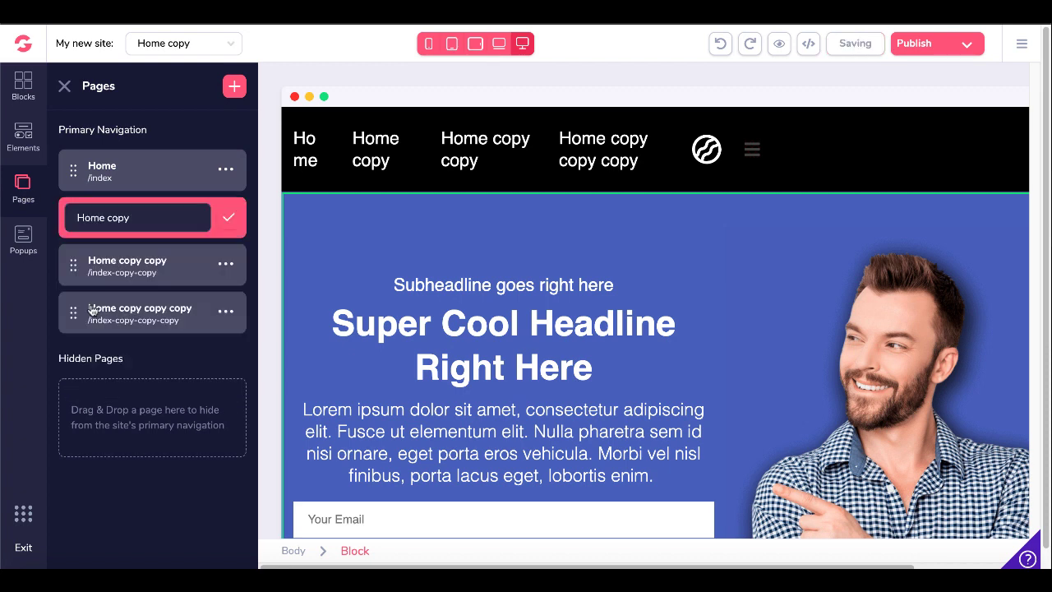
{"action": "key", "text": "ctrl+a"}
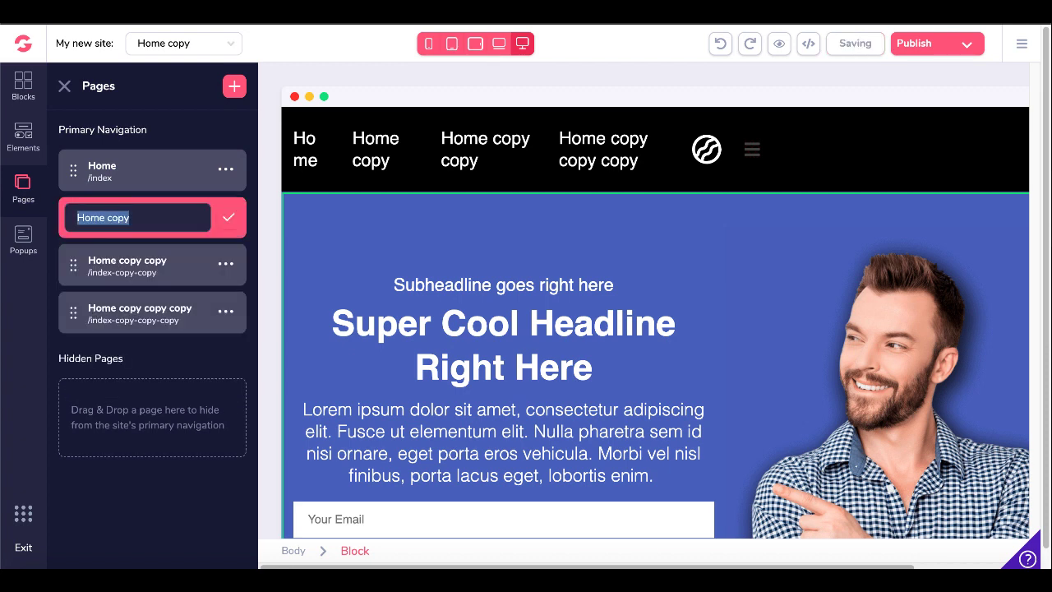
{"action": "type", "text": "Blog"}
{"action": "key", "text": "Tab"}
Rename the second cloned page, "Home copy copy", as Privacy.
{"action": "key", "text": "BackSpace"}
{"action": "key", "text": "BackSpace"}
{"action": "key", "text": "BackSpace"}
{"action": "key", "text": "BackSpace"}
{"action": "key", "text": "BackSpace"}
{"action": "key", "text": "BackSpace"}
{"action": "key", "text": "BackSpace"}
{"action": "key", "text": "BackSpace"}
{"action": "key", "text": "BackSpace"}
{"action": "key", "text": "BackSpace"}
{"action": "key", "text": "BackSpace"}
{"action": "key", "text": "BackSpace"}
{"action": "key", "text": "BackSpace"}
{"action": "key", "text": "BackSpace"}
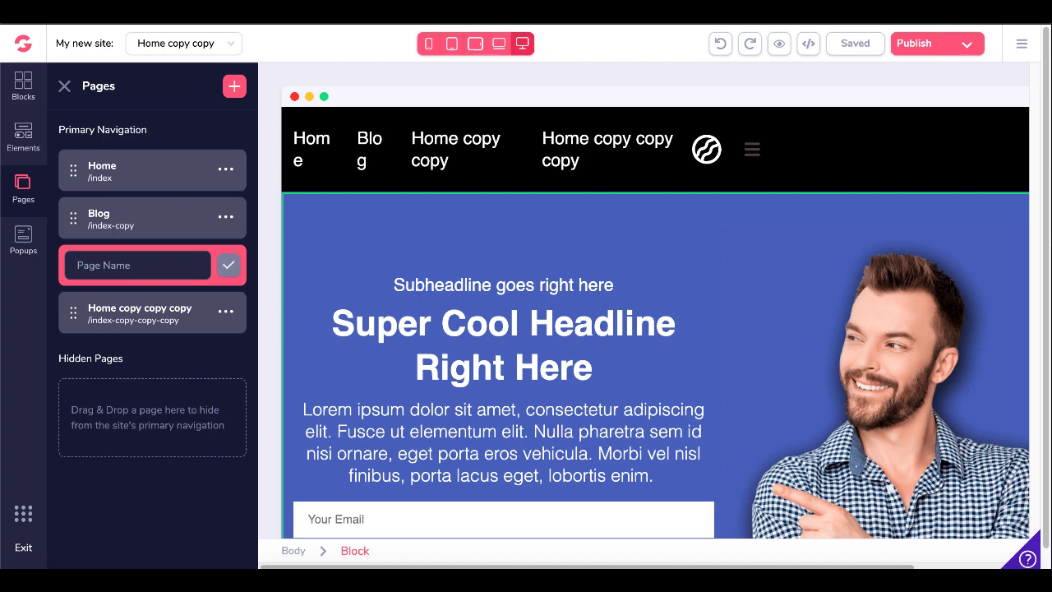
{"action": "type", "text": "Privacy"}
Rename the third cloned page, "Home copy copy copy", as Resource and close the page list.
{"action": "left_click", "coordinate": [225, 310]}
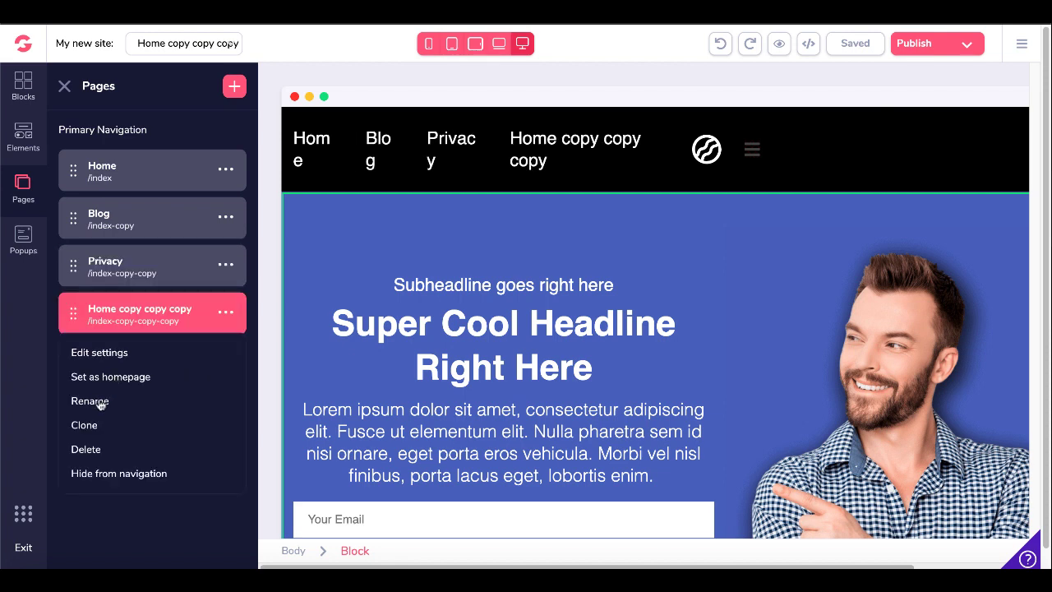
{"action": "left_click", "coordinate": [103, 402]}
{"action": "key", "text": "BackSpace"}
{"action": "key", "text": "BackSpace"}
{"action": "key", "text": "BackSpace"}
{"action": "key", "text": "BackSpace"}
{"action": "key", "text": "BackSpace"}
{"action": "key", "text": "BackSpace"}
{"action": "key", "text": "BackSpace"}
{"action": "key", "text": "BackSpace"}
{"action": "key", "text": "BackSpace"}
{"action": "key", "text": "BackSpace"}
{"action": "key", "text": "BackSpace"}
{"action": "key", "text": "BackSpace"}
{"action": "key", "text": "BackSpace"}
{"action": "key", "text": "BackSpace"}
{"action": "key", "text": "BackSpace"}
{"action": "key", "text": "BackSpace"}
{"action": "key", "text": "BackSpace"}
{"action": "key", "text": "BackSpace"}
{"action": "key", "text": "BackSpace"}
{"action": "type", "text": "Resource"}
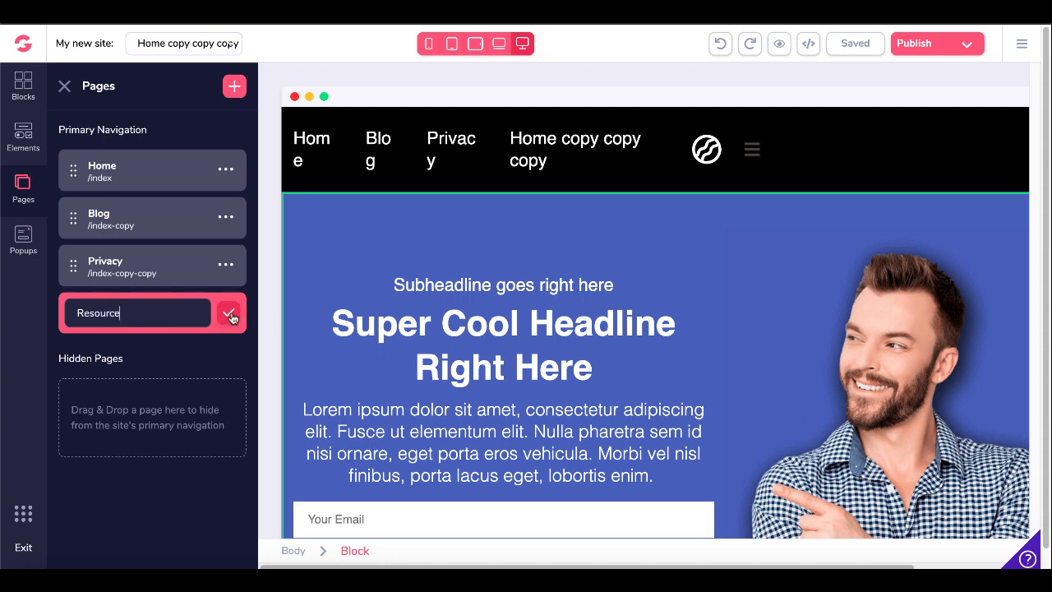
{"action": "left_click", "coordinate": [228, 313]}
{"action": "left_click", "coordinate": [65, 88]}
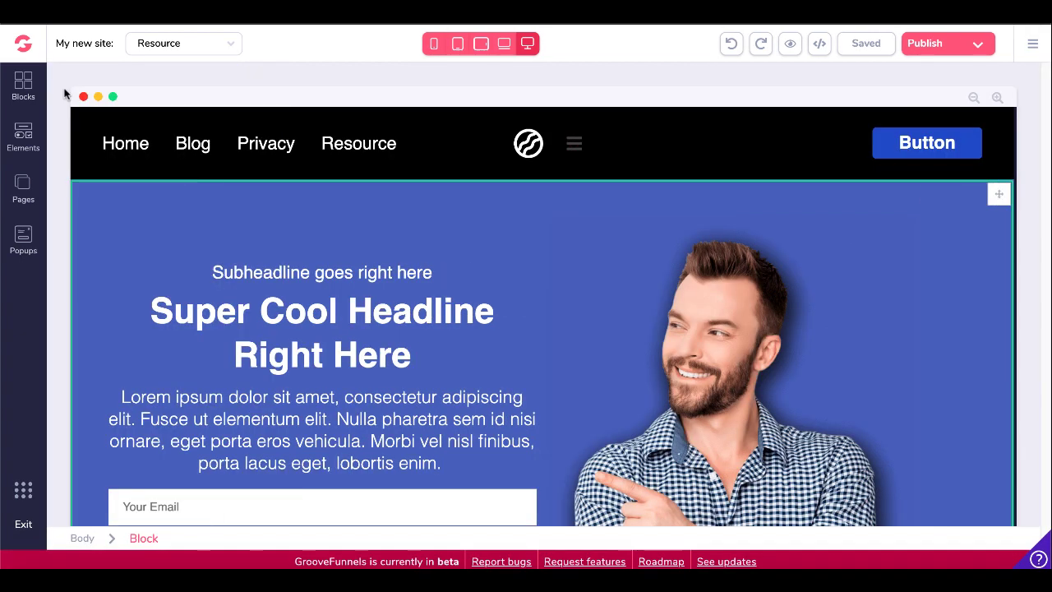
View the Home, Blog, Privacy and Resource pages in turn, and look through the Resource page's content.
{"action": "left_click", "coordinate": [157, 118]}
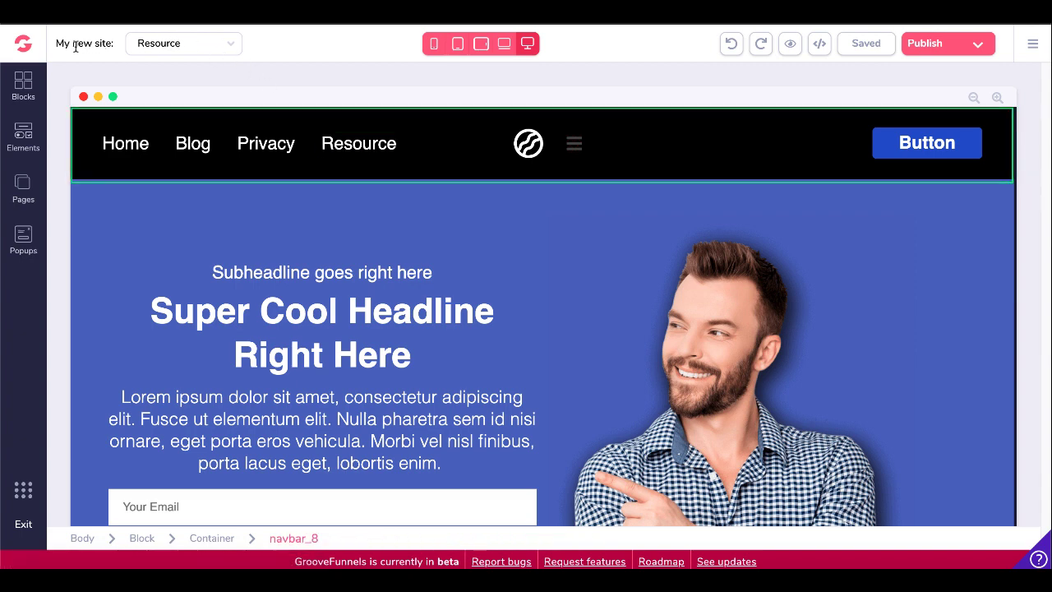
{"action": "left_click", "coordinate": [230, 46]}
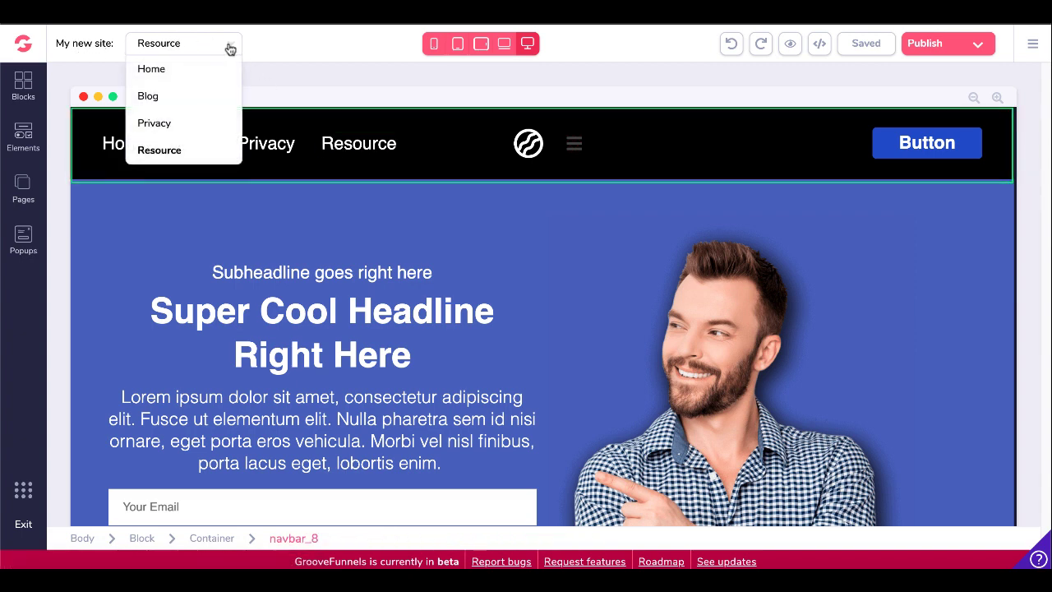
{"action": "left_click", "coordinate": [152, 70]}
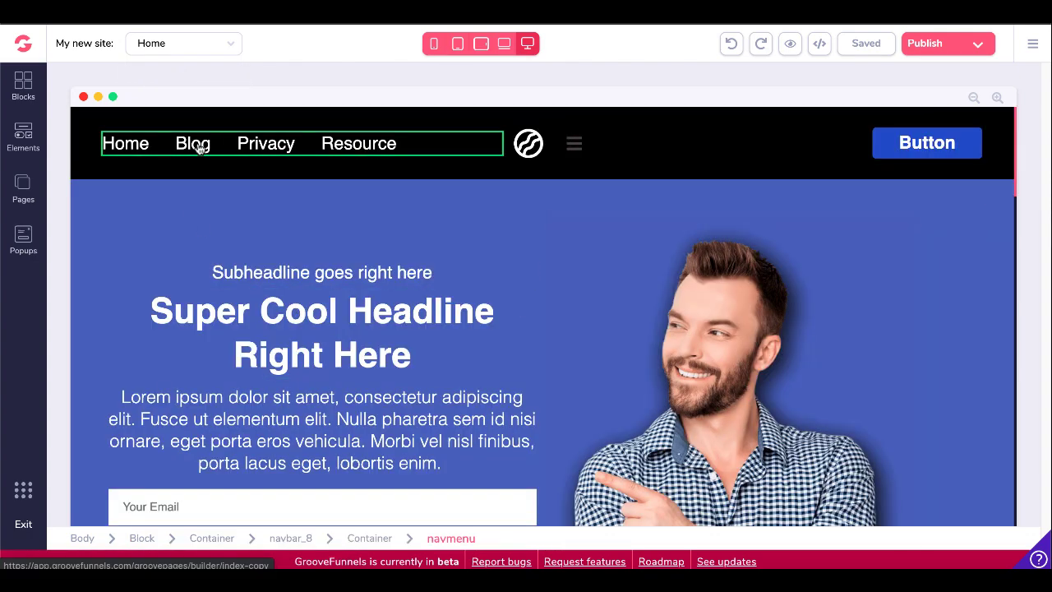
{"action": "left_click", "coordinate": [183, 43]}
{"action": "left_click", "coordinate": [161, 97]}
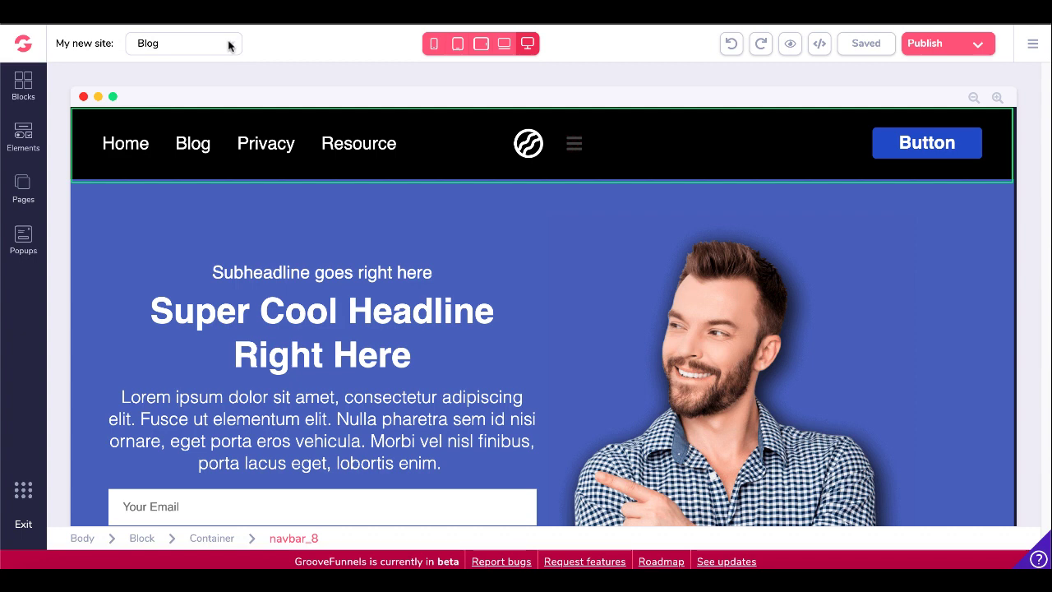
{"action": "left_click", "coordinate": [229, 43]}
{"action": "left_click", "coordinate": [167, 121]}
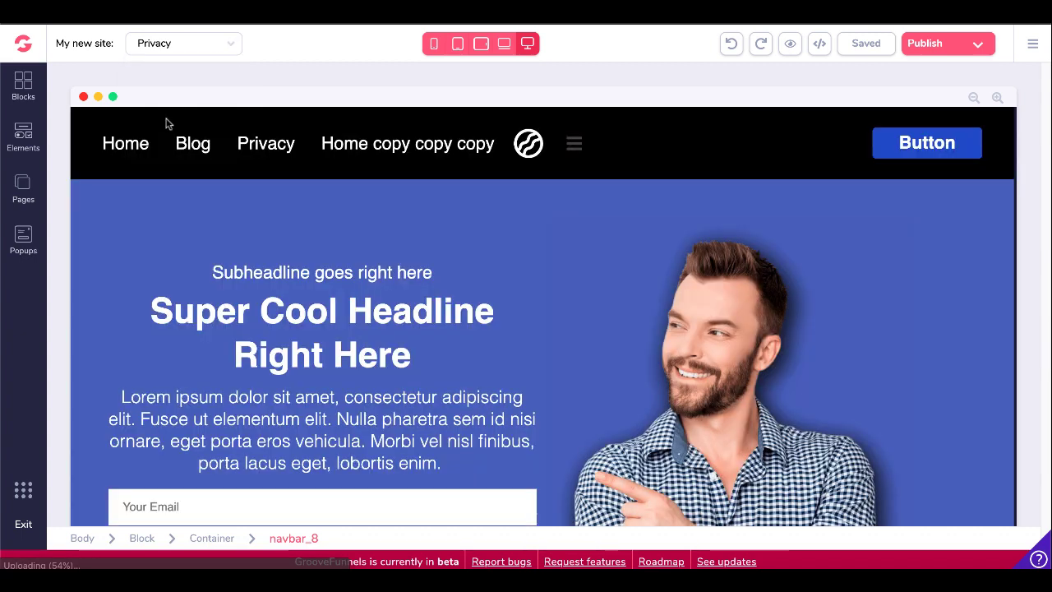
{"action": "left_click", "coordinate": [229, 45]}
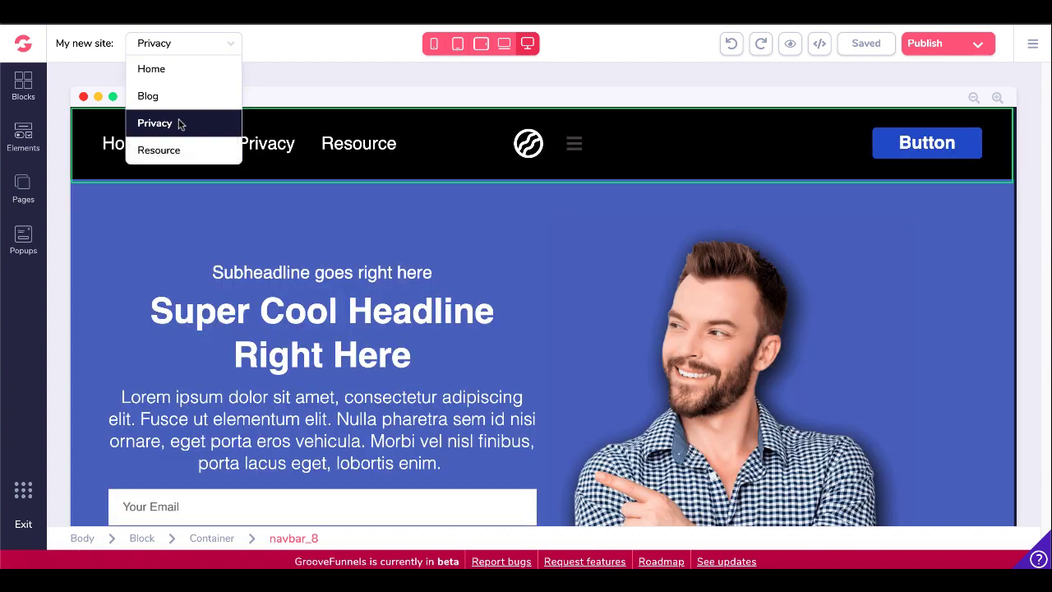
{"action": "left_click", "coordinate": [170, 151]}
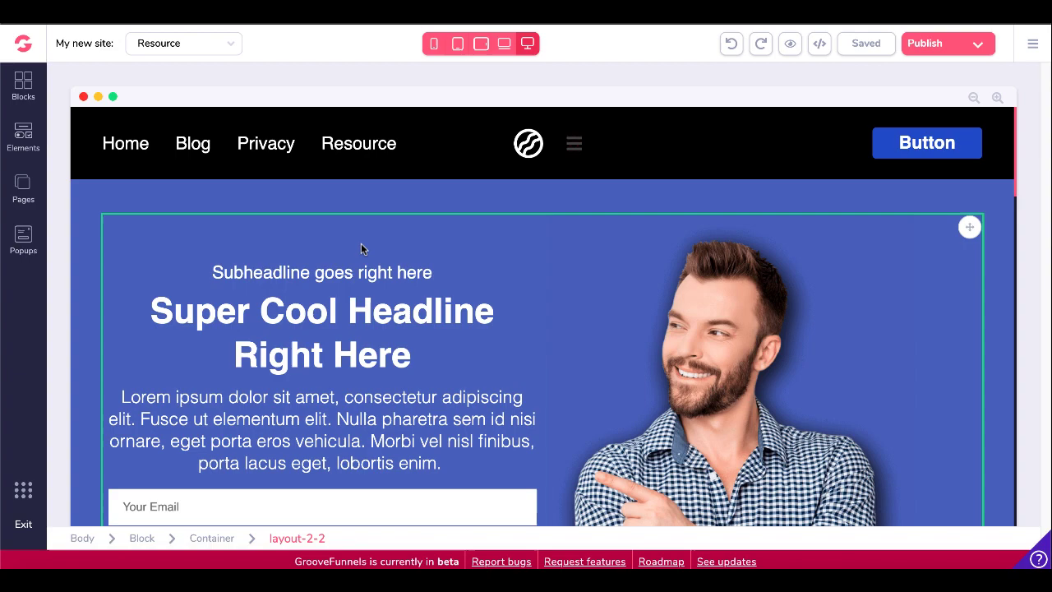
{"action": "scroll", "coordinate": [422, 345], "scroll_direction": "down", "scroll_amount": 4}
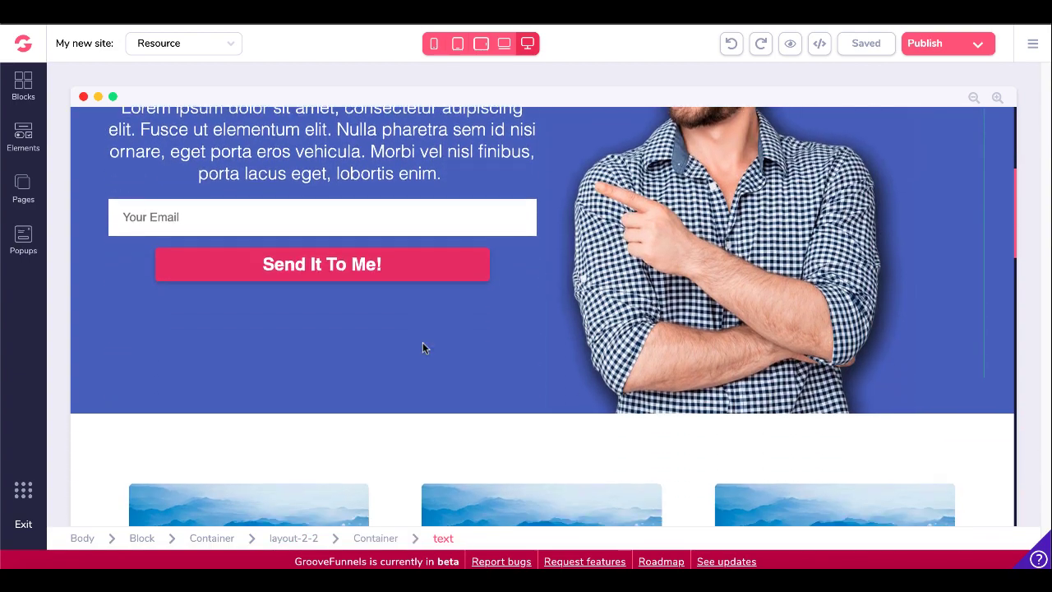
{"action": "scroll", "coordinate": [422, 342], "scroll_direction": "down", "scroll_amount": 12}
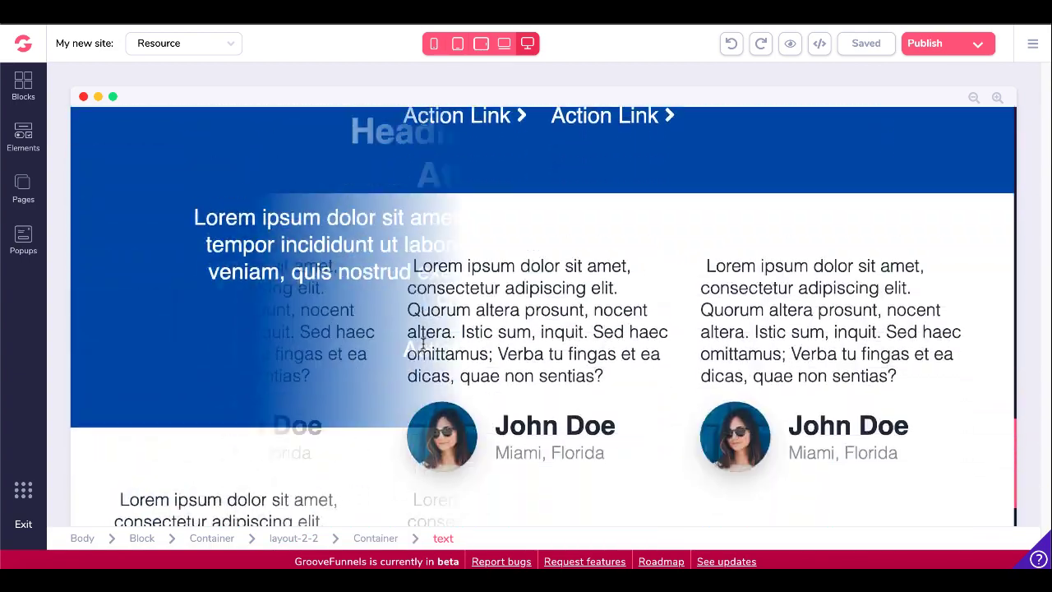
{"action": "scroll", "coordinate": [422, 345], "scroll_direction": "up", "scroll_amount": 15}
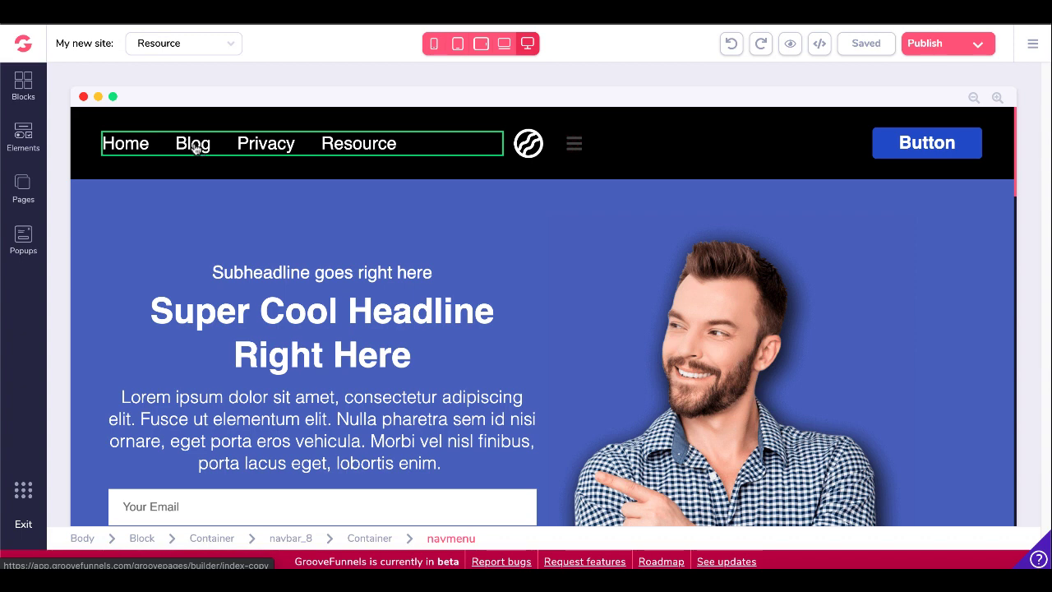
Nest the Resource page under Blog in the site's primary navigation.
{"action": "left_click", "coordinate": [23, 187]}
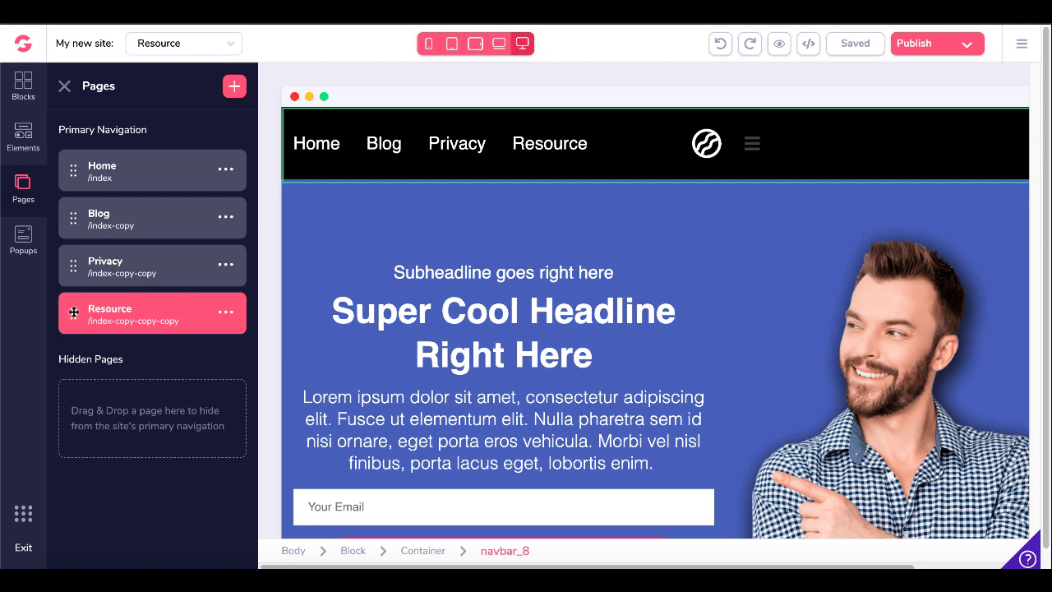
{"action": "left_click_drag", "start_coordinate": [73, 312], "coordinate": [86, 267]}
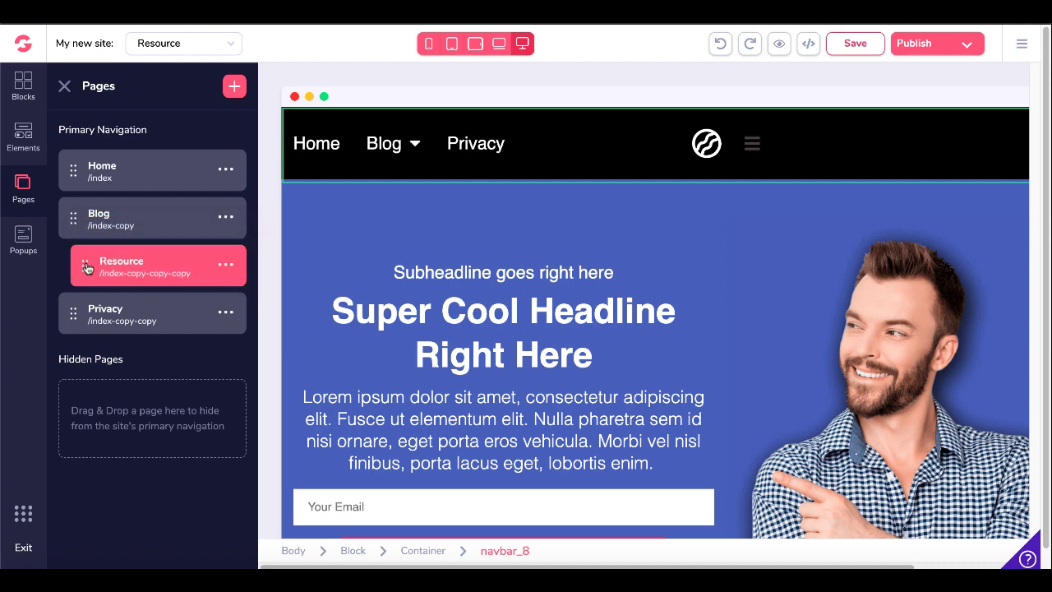
{"action": "mouse_move", "coordinate": [396, 157]}
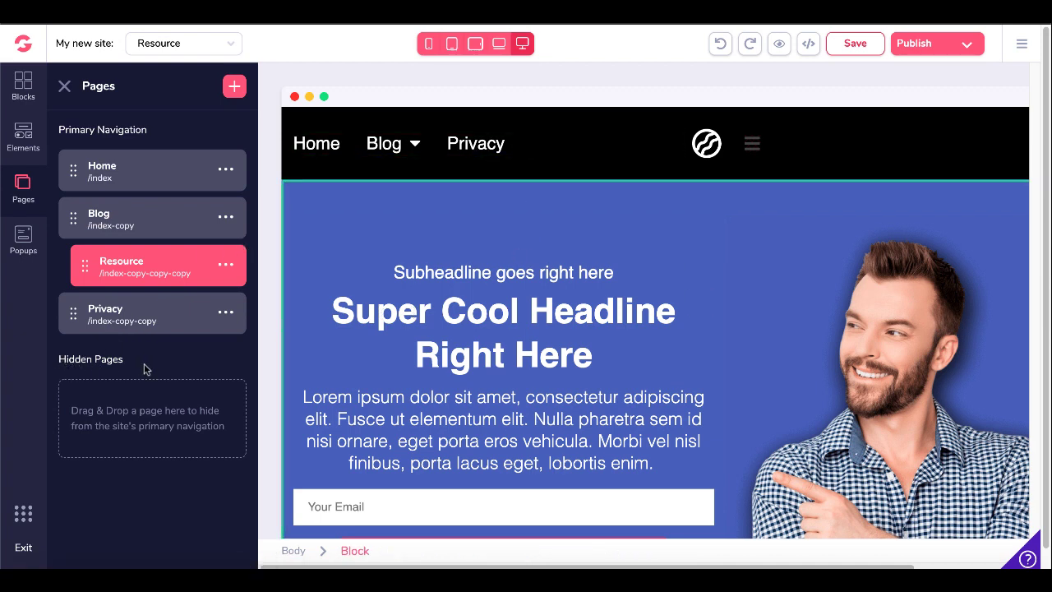
Move the Privacy page to the hidden pages and open it for editing.
{"action": "left_click_drag", "start_coordinate": [130, 360], "coordinate": [62, 362]}
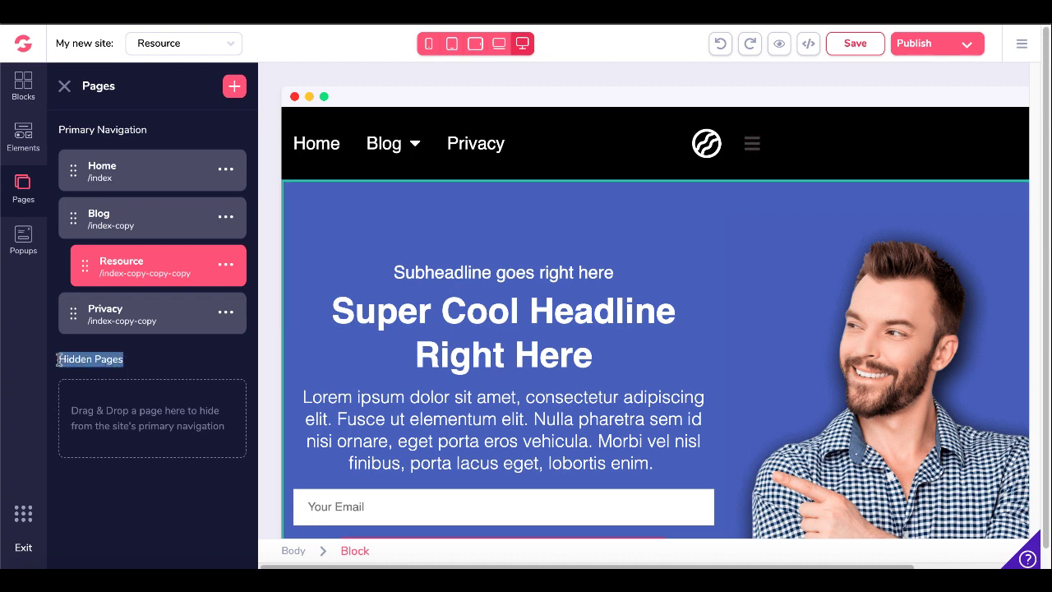
{"action": "left_click_drag", "start_coordinate": [71, 312], "coordinate": [89, 408]}
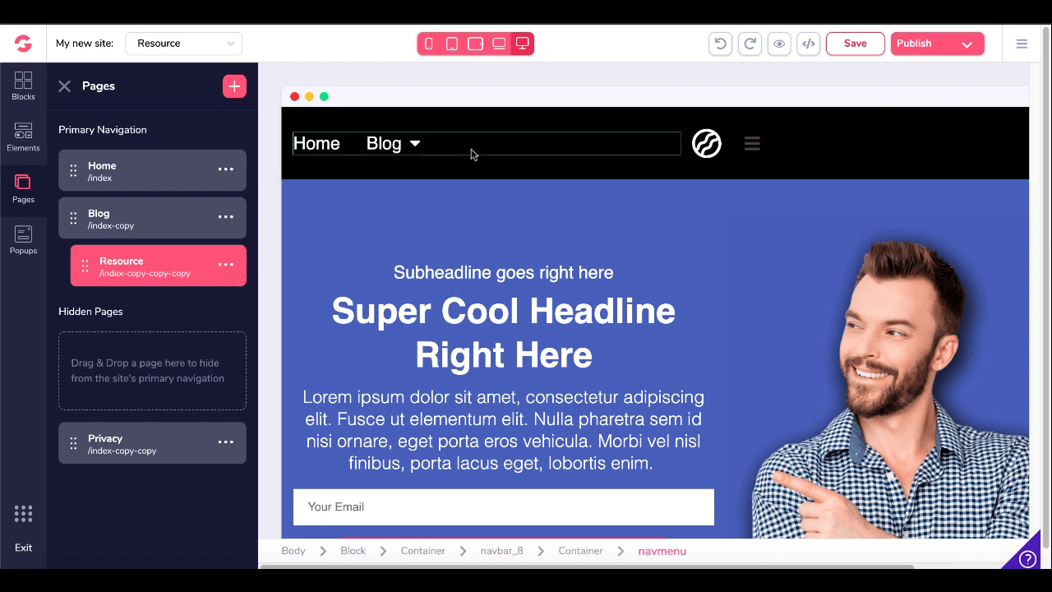
{"action": "left_click", "coordinate": [286, 196]}
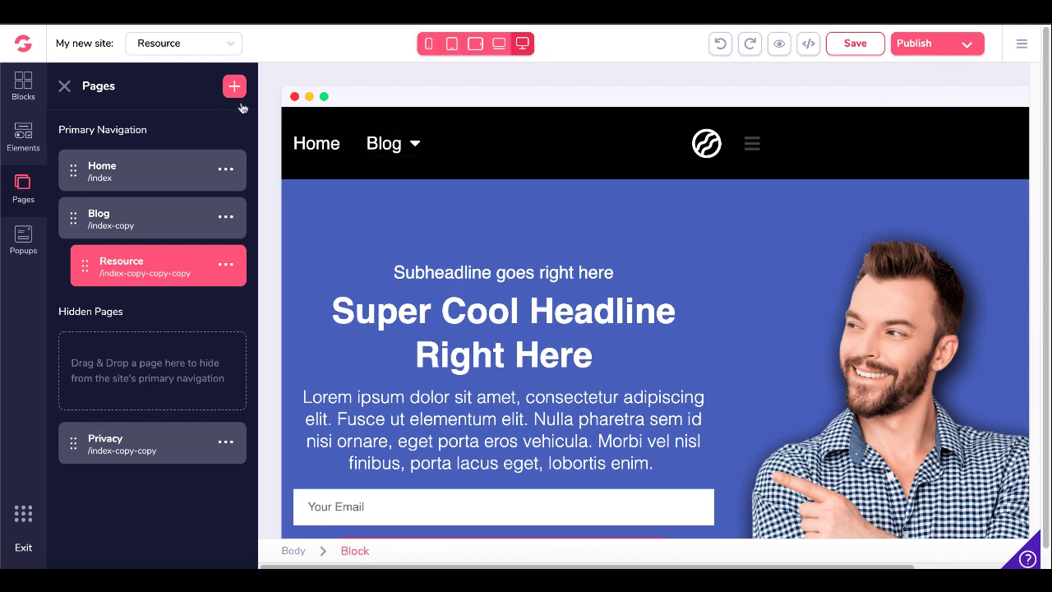
{"action": "left_click", "coordinate": [226, 43]}
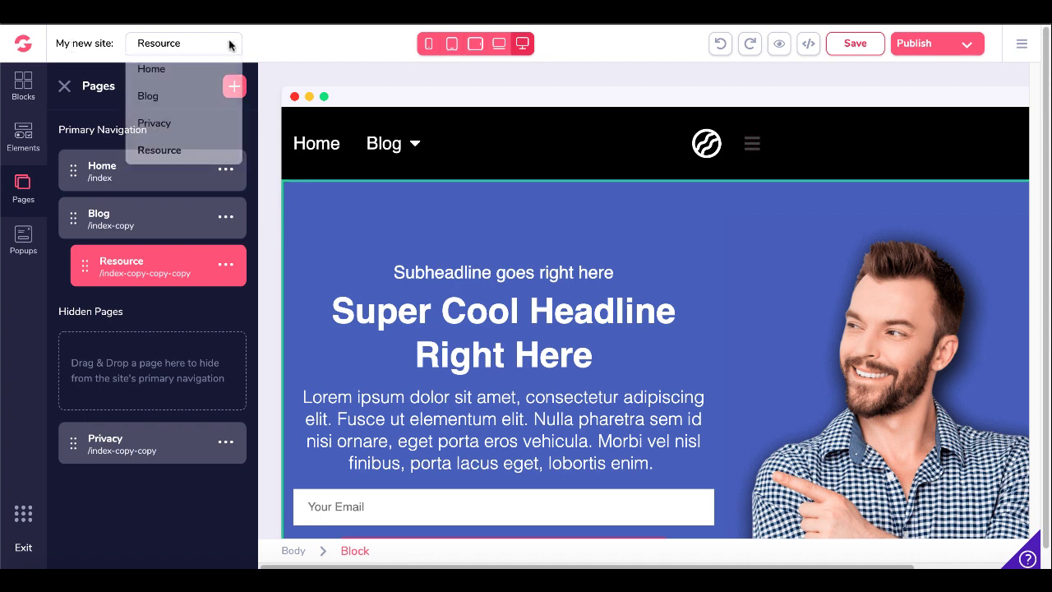
{"action": "left_click", "coordinate": [175, 124]}
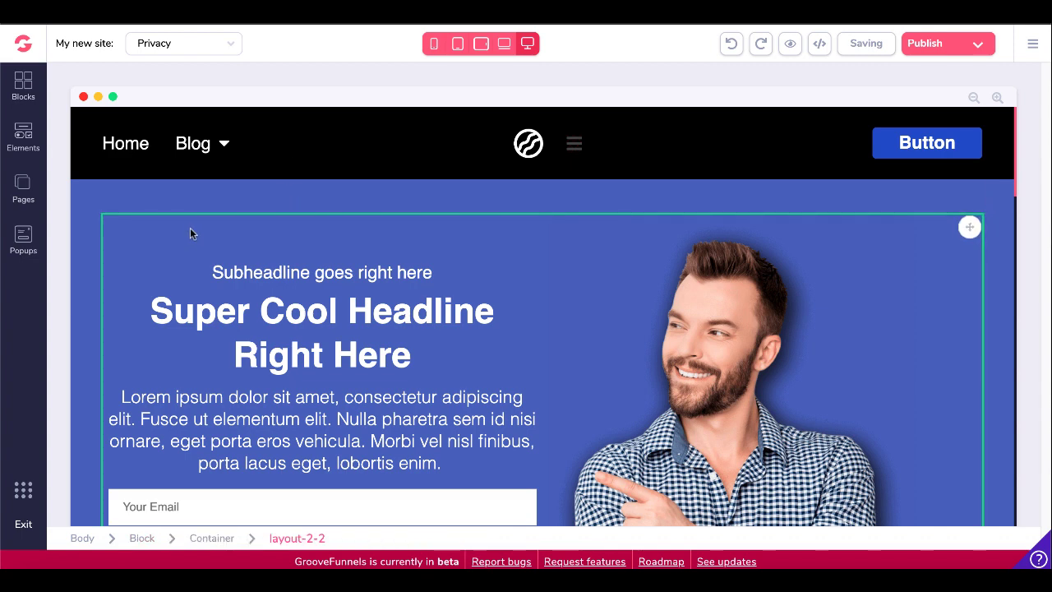
Enable hosting on the GroovePages subdomain, name the site "pages", and publish it.
{"action": "left_click", "coordinate": [977, 46]}
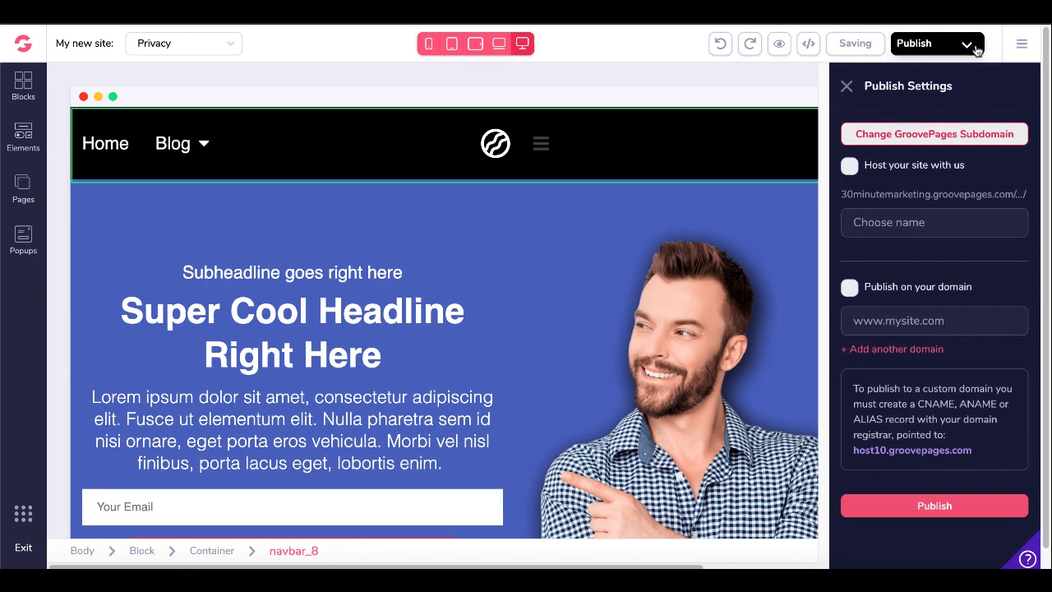
{"action": "left_click", "coordinate": [876, 210]}
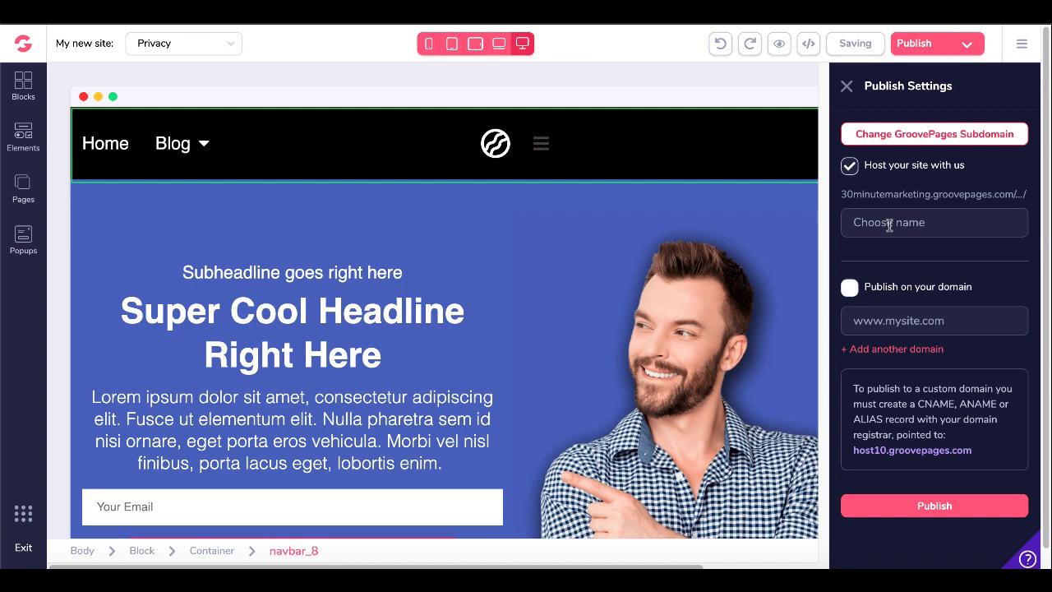
{"action": "type", "text": "pages"}
{"action": "left_click", "coordinate": [923, 508]}
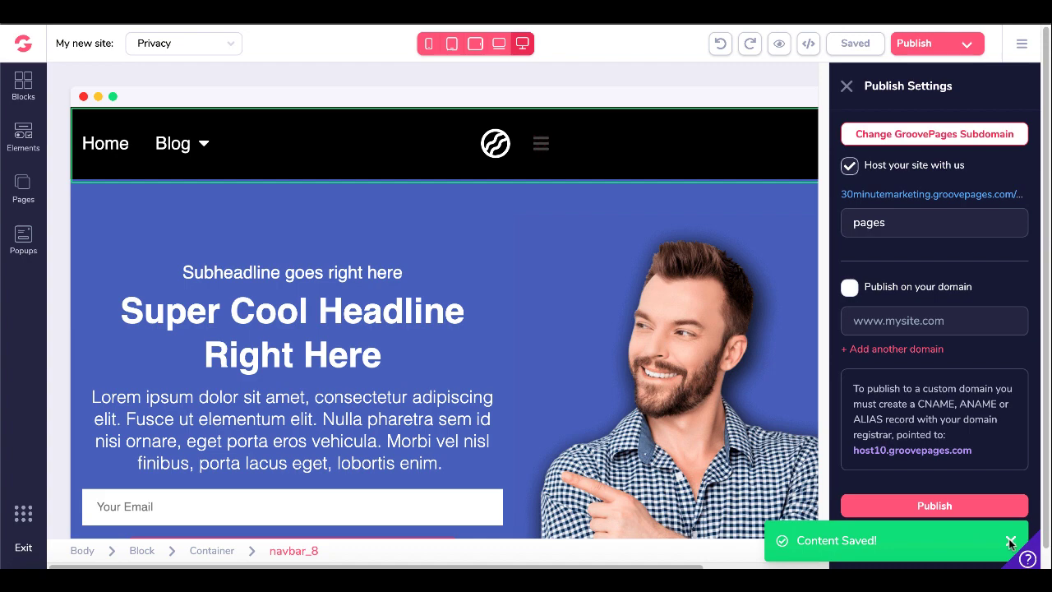
{"action": "left_click", "coordinate": [1011, 540]}
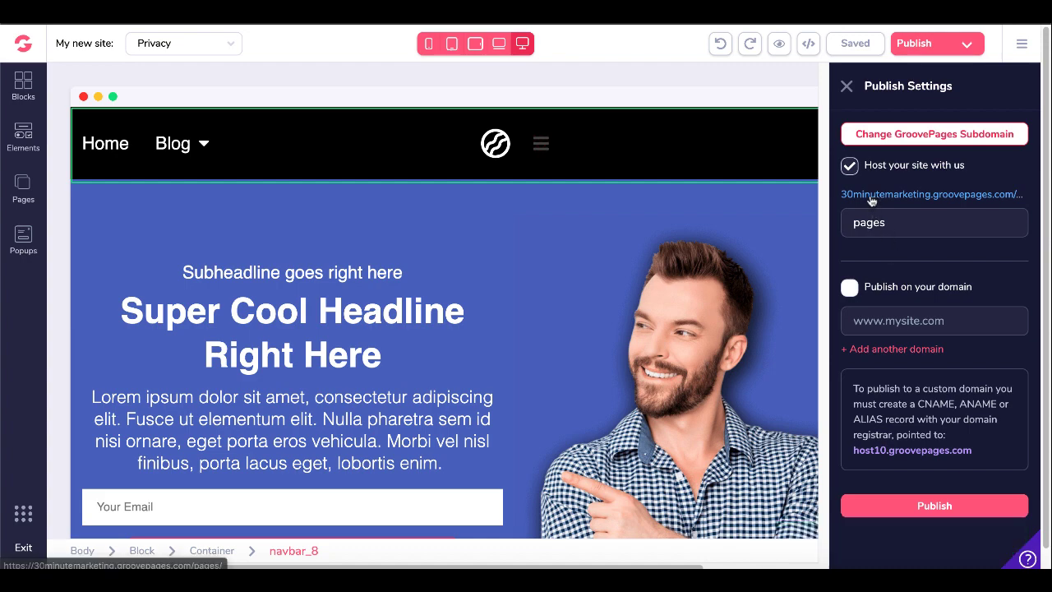
Open the published site, examine its Blog submenu and page content, and return to the editor.
{"action": "triple_click", "coordinate": [875, 200]}
{"action": "right_click", "coordinate": [875, 199]}
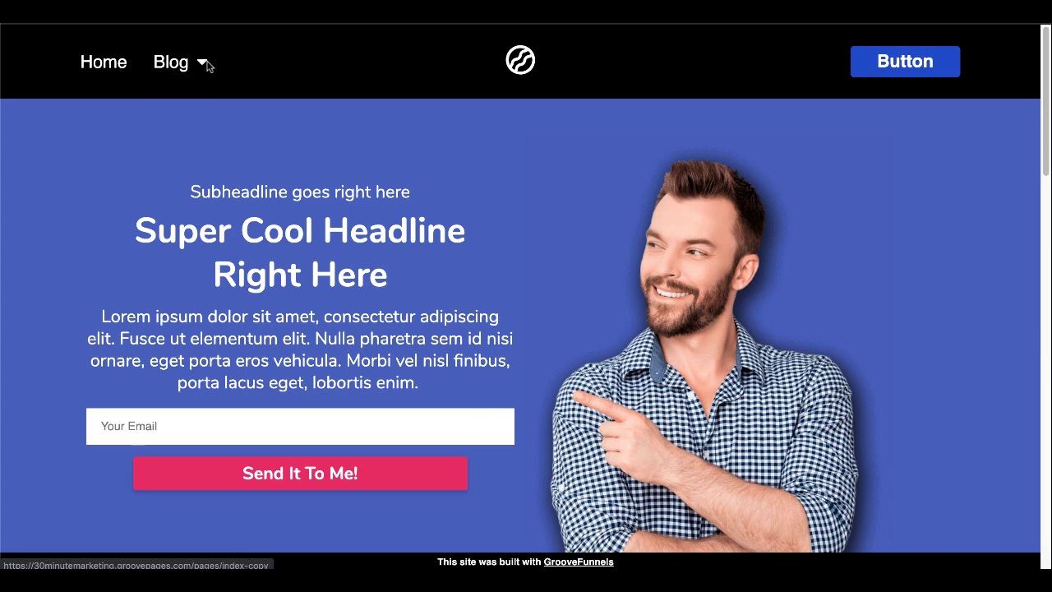
{"action": "mouse_move", "coordinate": [202, 67]}
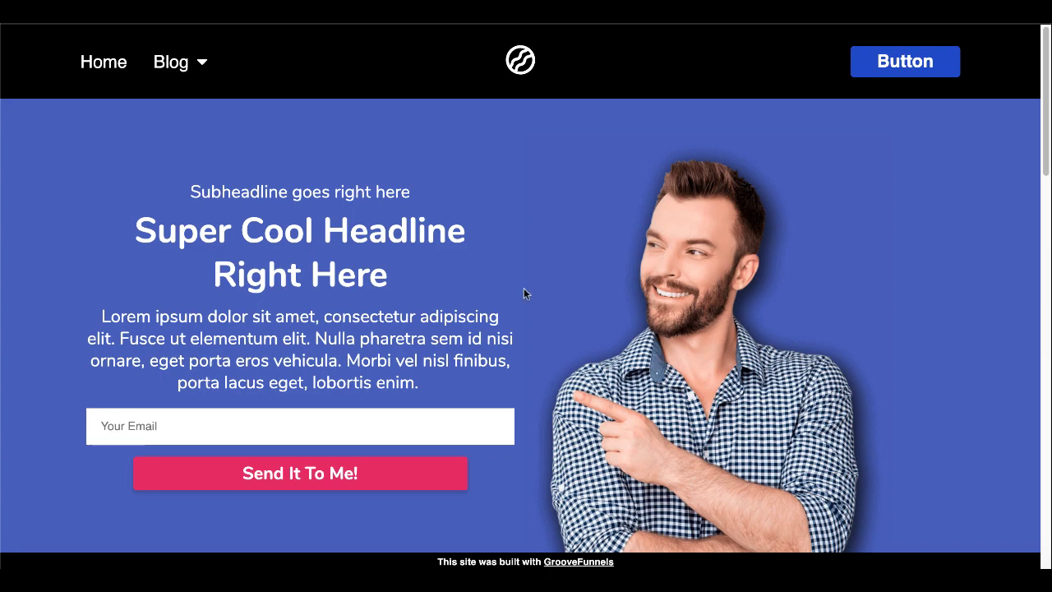
{"action": "scroll", "coordinate": [525, 293], "scroll_direction": "down", "scroll_amount": 6}
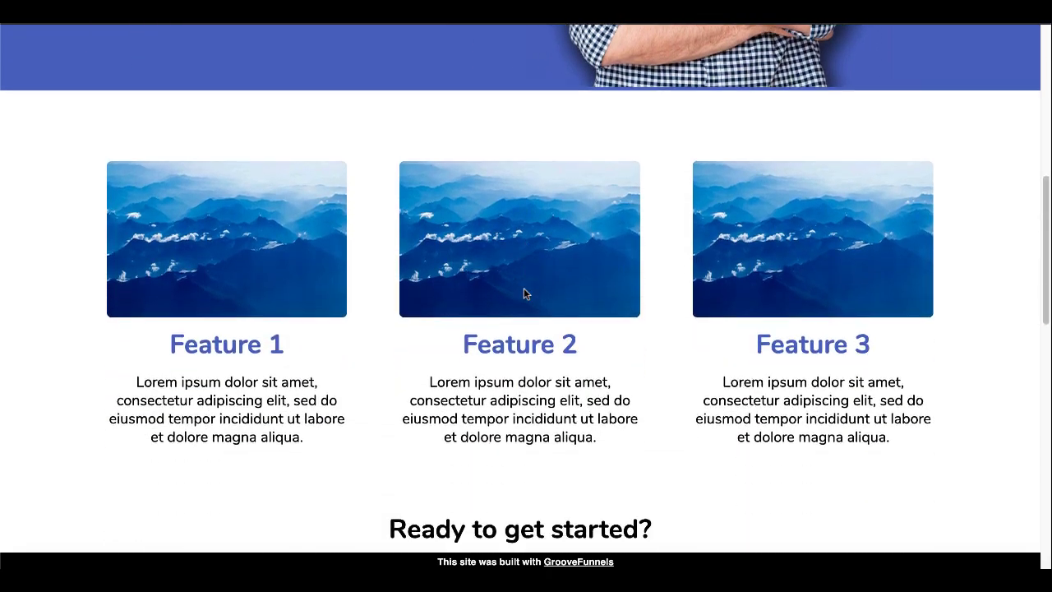
{"action": "scroll", "coordinate": [525, 293], "scroll_direction": "down", "scroll_amount": 5}
{"action": "key", "text": "ctrl+r"}
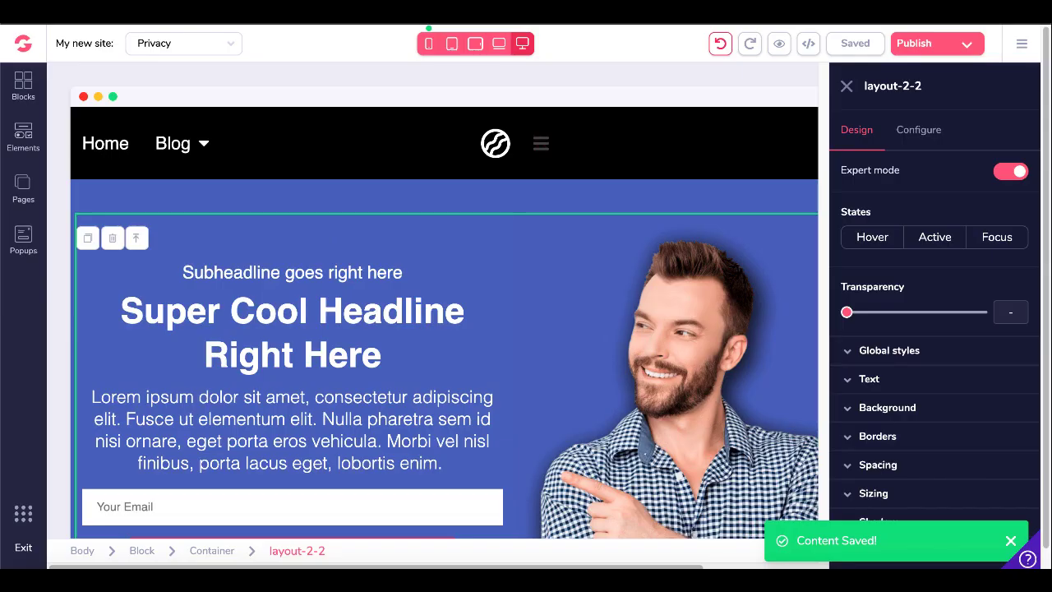
Open the site's page list.
{"action": "left_click", "coordinate": [25, 189]}
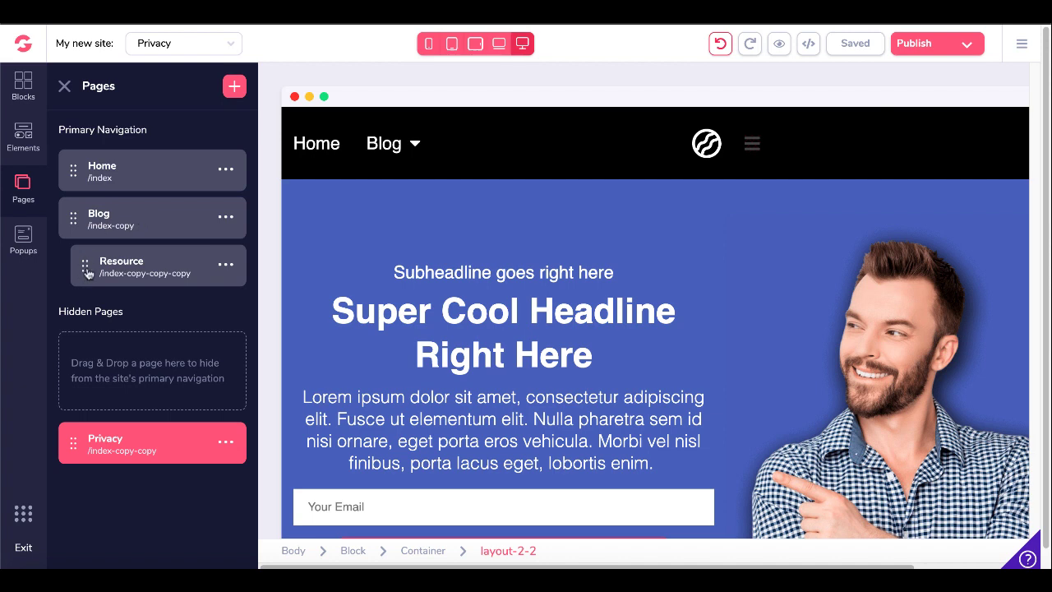